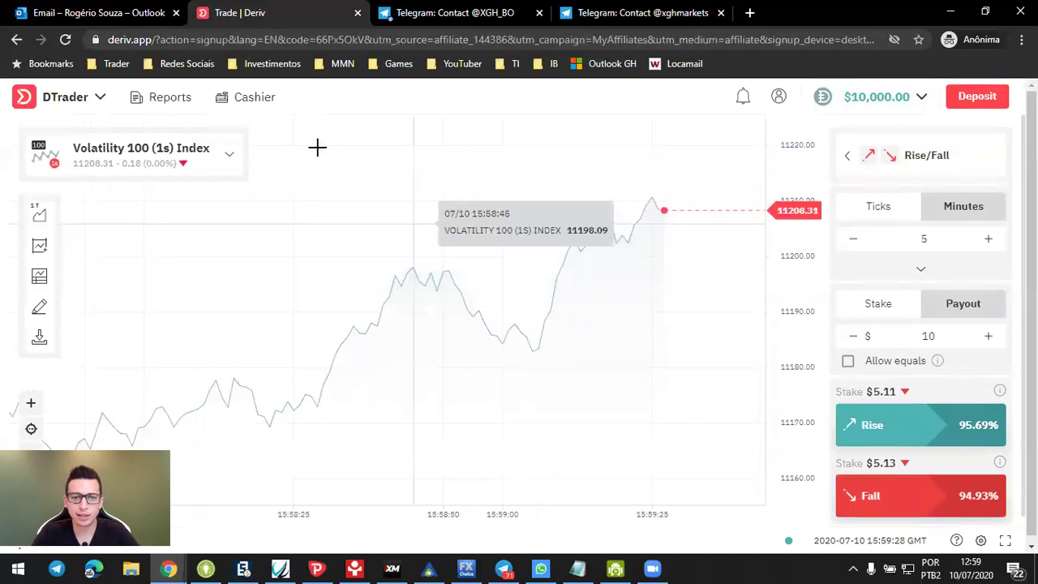
{"action": "left_click", "coordinate": [231, 163]}
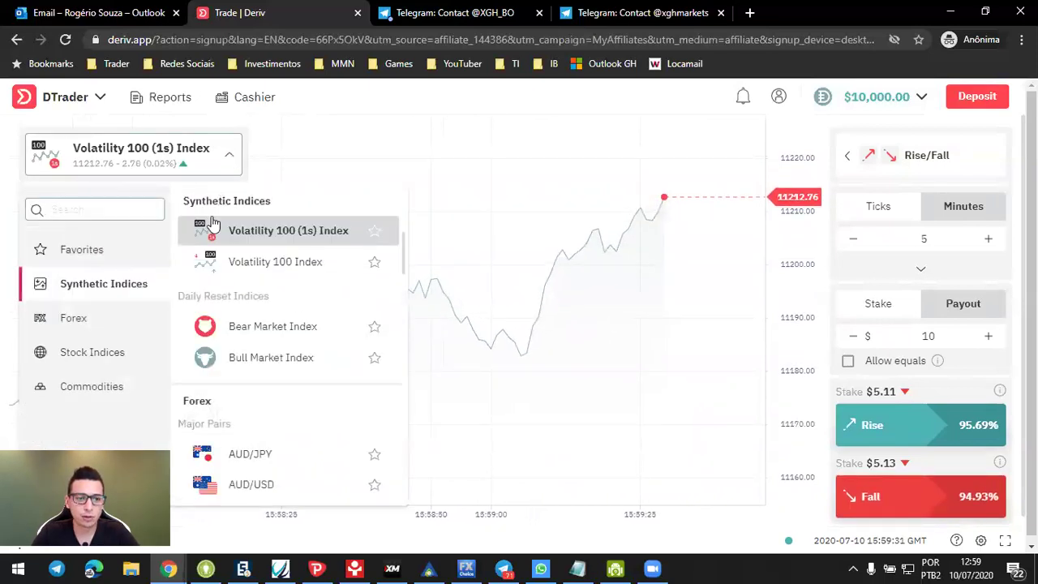
{"action": "scroll", "coordinate": [244, 313], "scroll_direction": "down", "scroll_amount": 2}
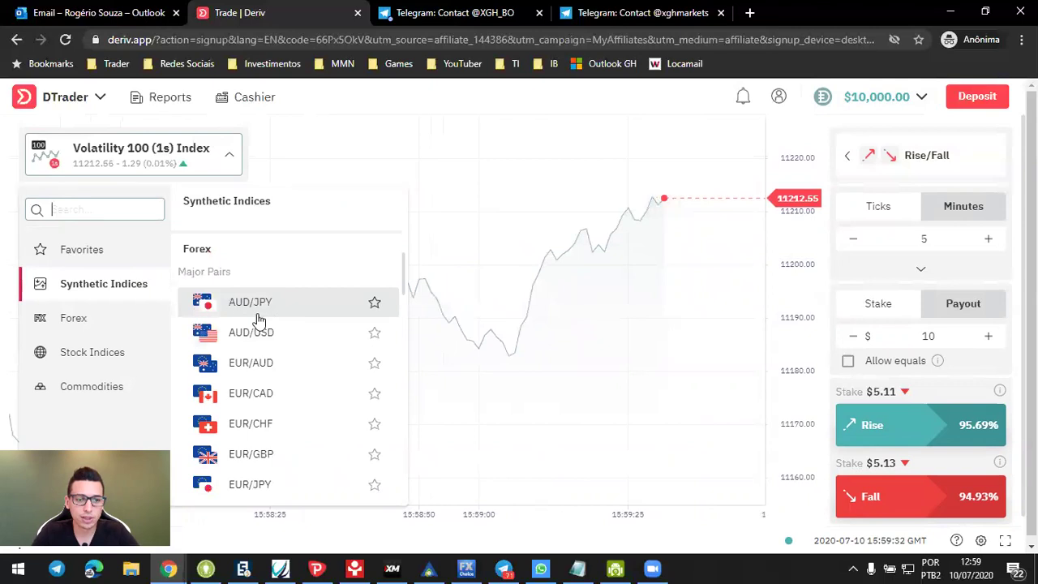
{"action": "scroll", "coordinate": [273, 361], "scroll_direction": "down", "scroll_amount": 2}
{"action": "scroll", "coordinate": [273, 361], "scroll_direction": "down", "scroll_amount": 1}
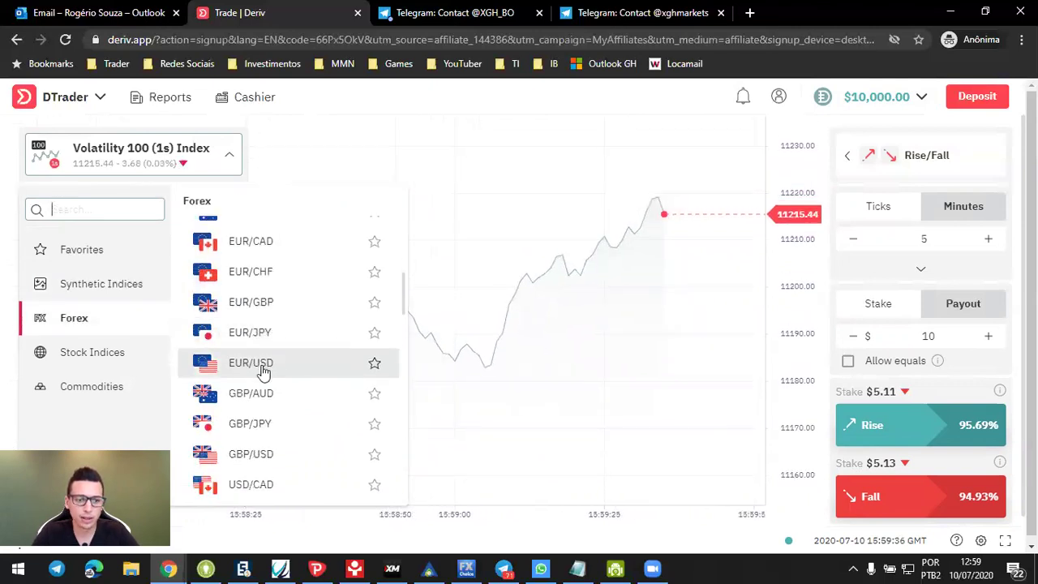
{"action": "scroll", "coordinate": [262, 371], "scroll_direction": "down", "scroll_amount": 2}
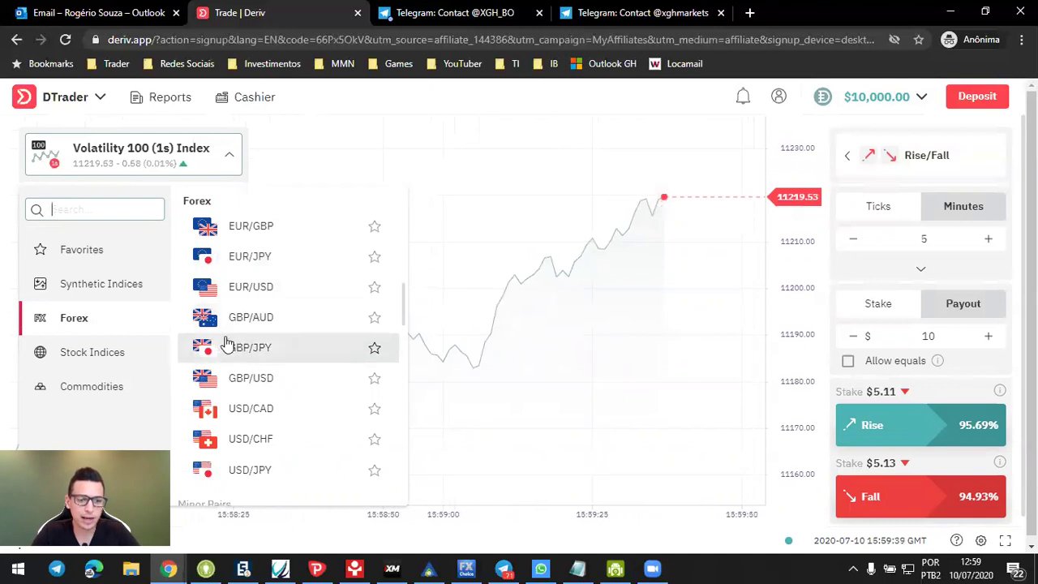
{"action": "scroll", "coordinate": [276, 365], "scroll_direction": "down", "scroll_amount": 6}
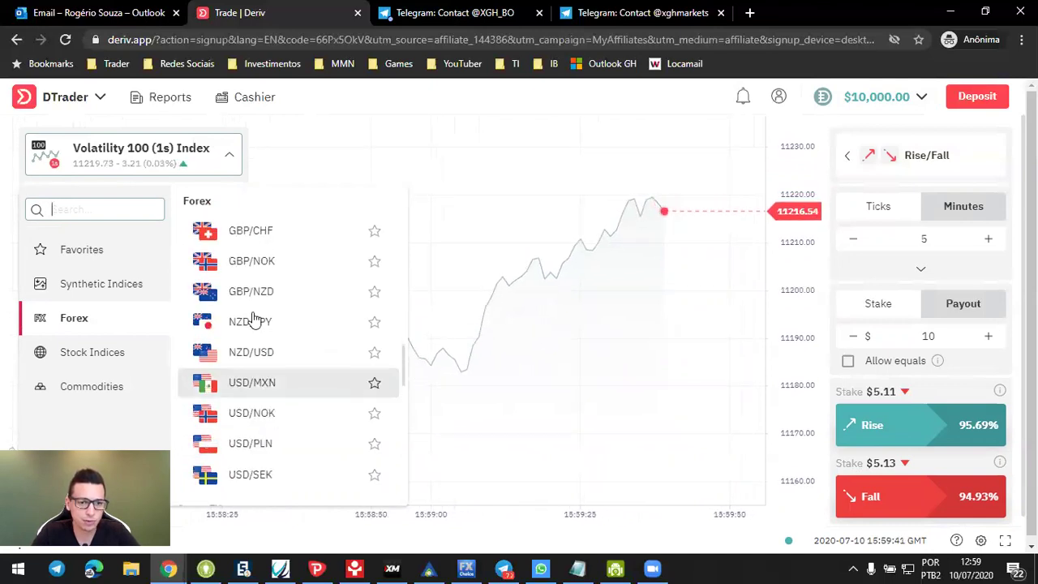
{"action": "left_click", "coordinate": [228, 156]}
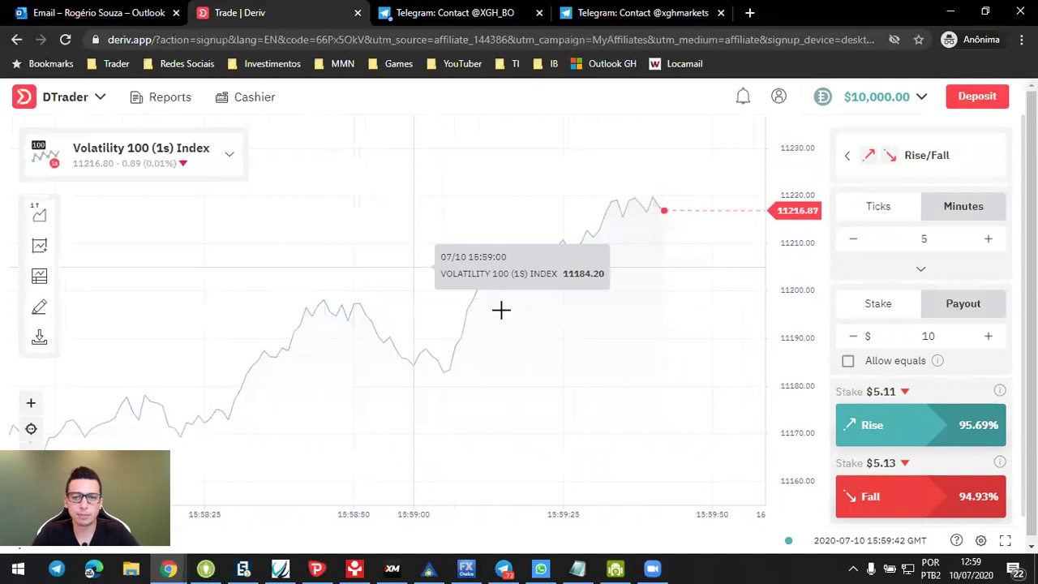
- Show the real-money accounts list and start adding a real Deriv account
{"action": "left_click", "coordinate": [919, 101]}
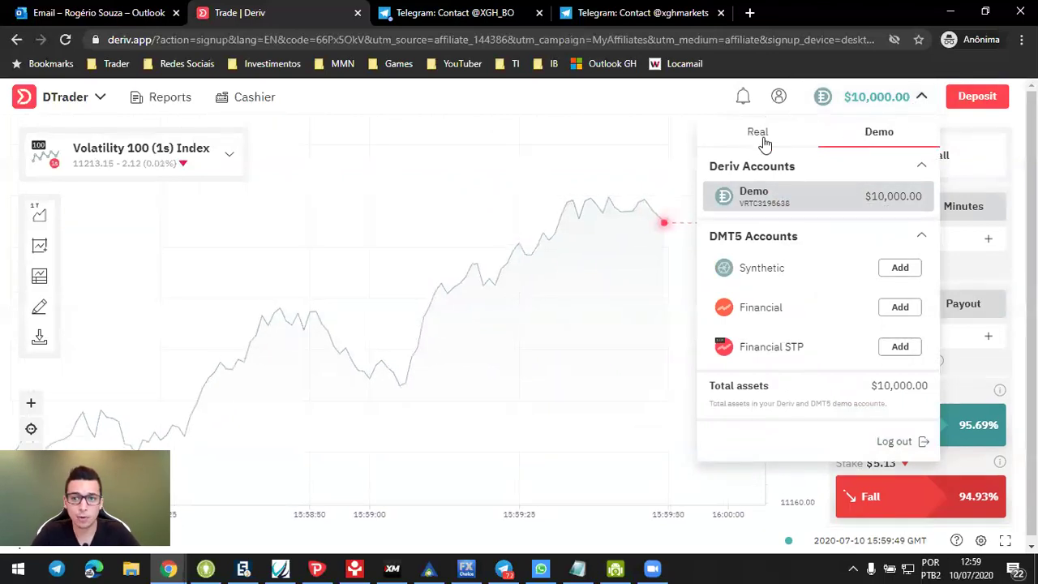
{"action": "left_click", "coordinate": [920, 97]}
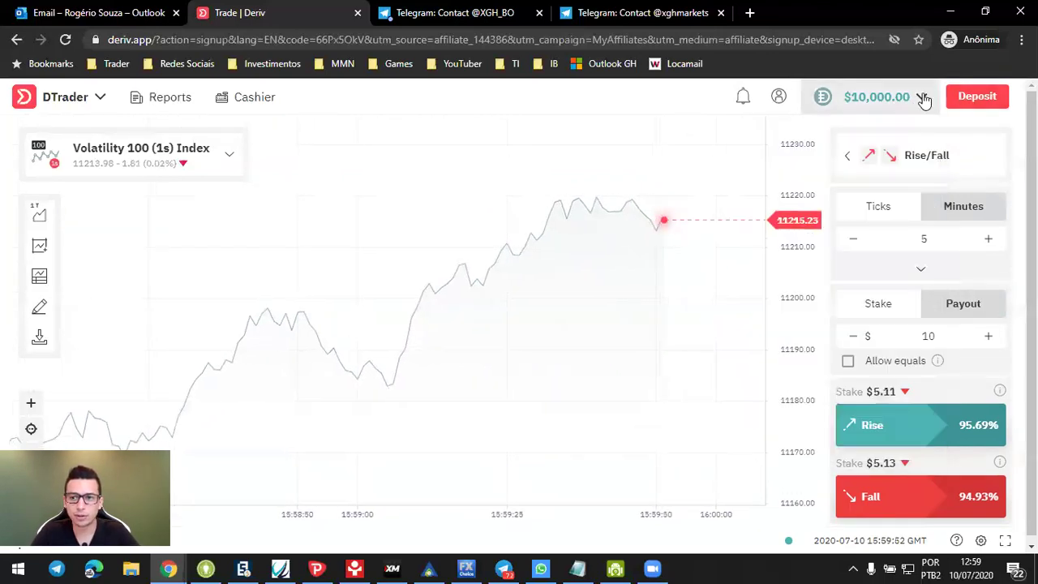
{"action": "left_click", "coordinate": [921, 97]}
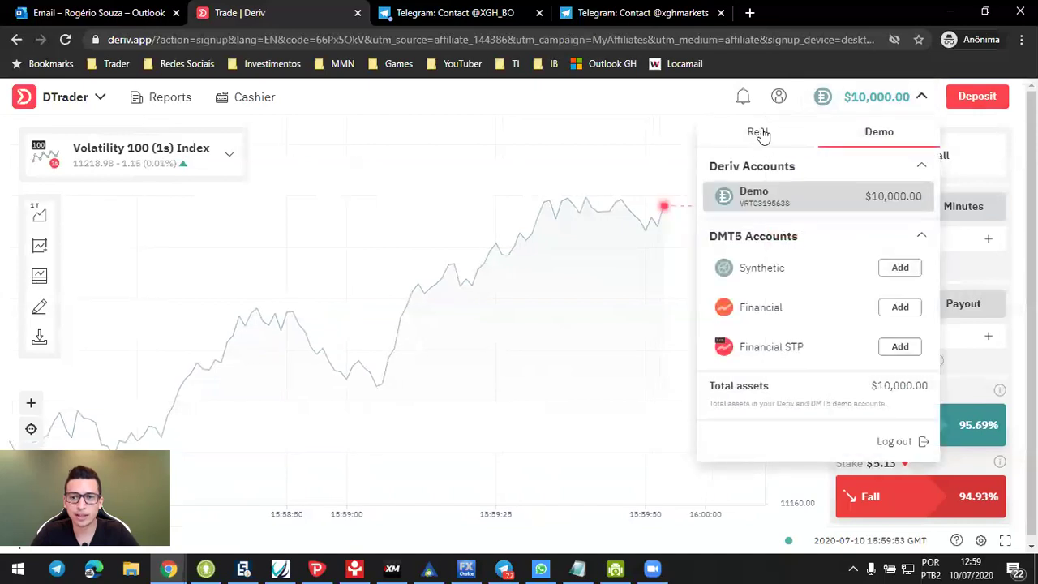
{"action": "left_click", "coordinate": [754, 136]}
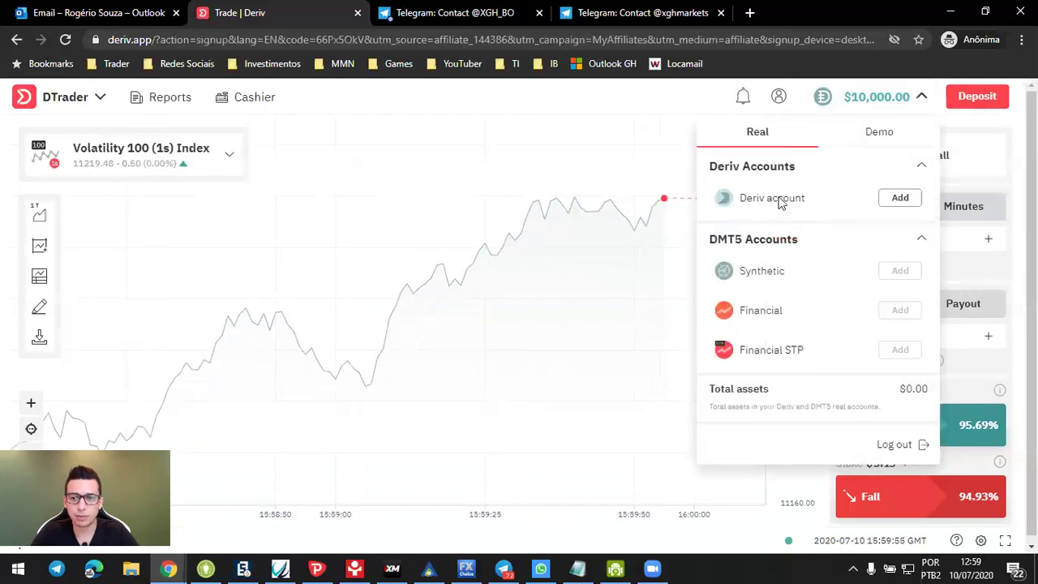
{"action": "left_click", "coordinate": [905, 199]}
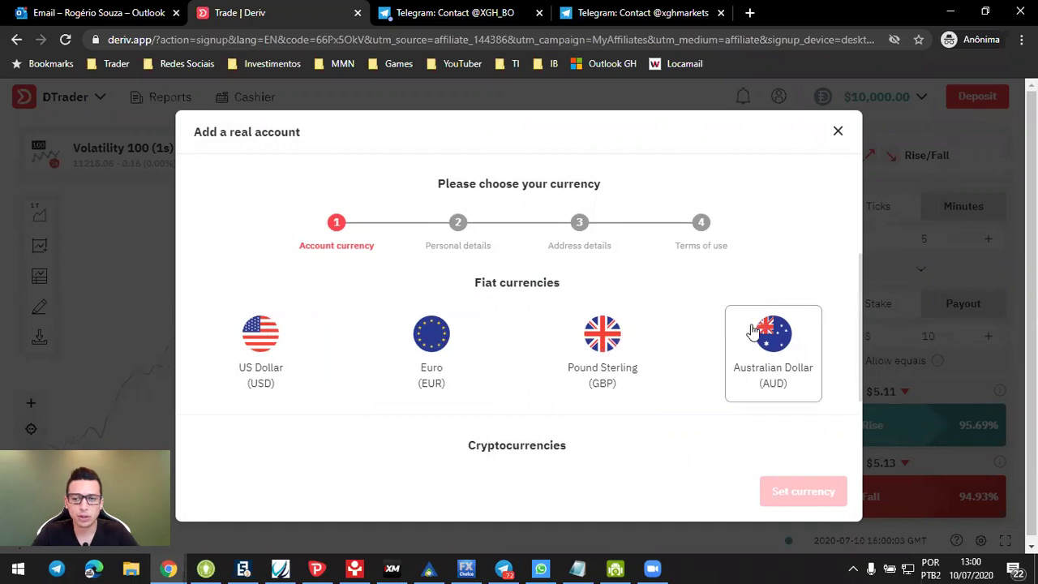
- Set US Dollar as the new account's currency and continue to personal details
{"action": "scroll", "coordinate": [758, 331], "scroll_direction": "down", "scroll_amount": 2}
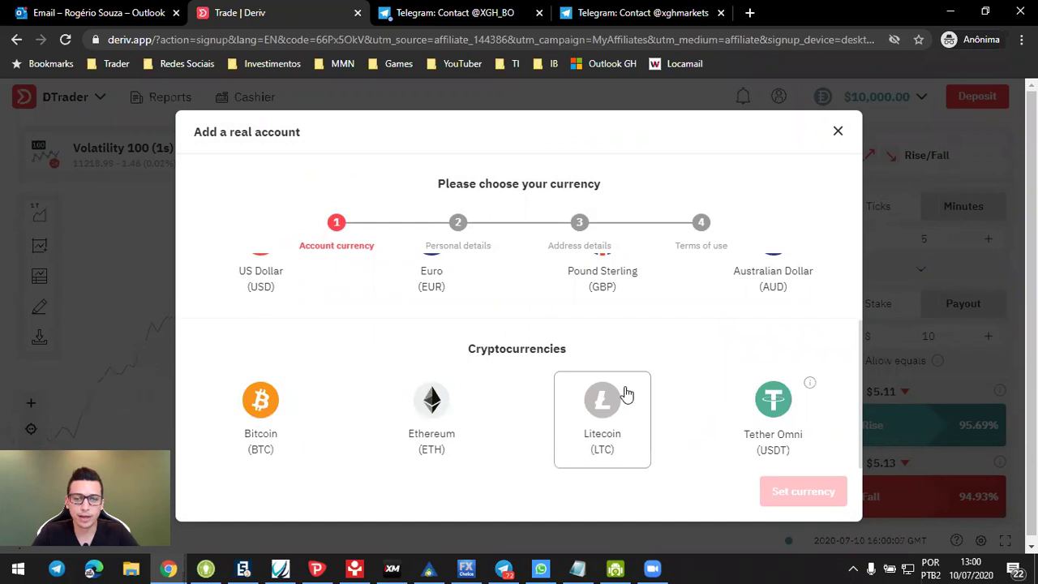
{"action": "scroll", "coordinate": [625, 394], "scroll_direction": "up", "scroll_amount": 2}
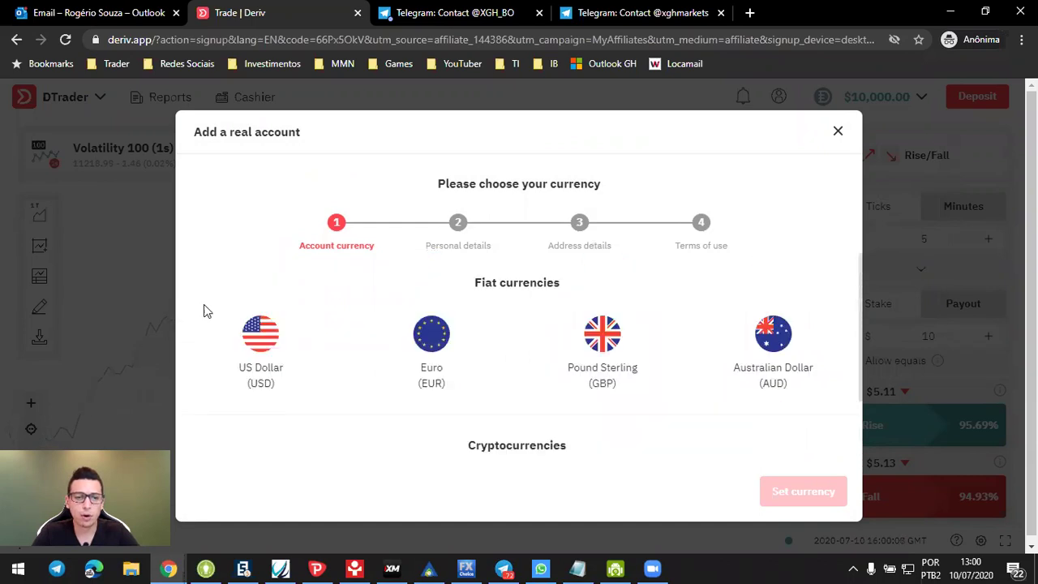
{"action": "left_click", "coordinate": [280, 337]}
{"action": "left_click", "coordinate": [803, 491]}
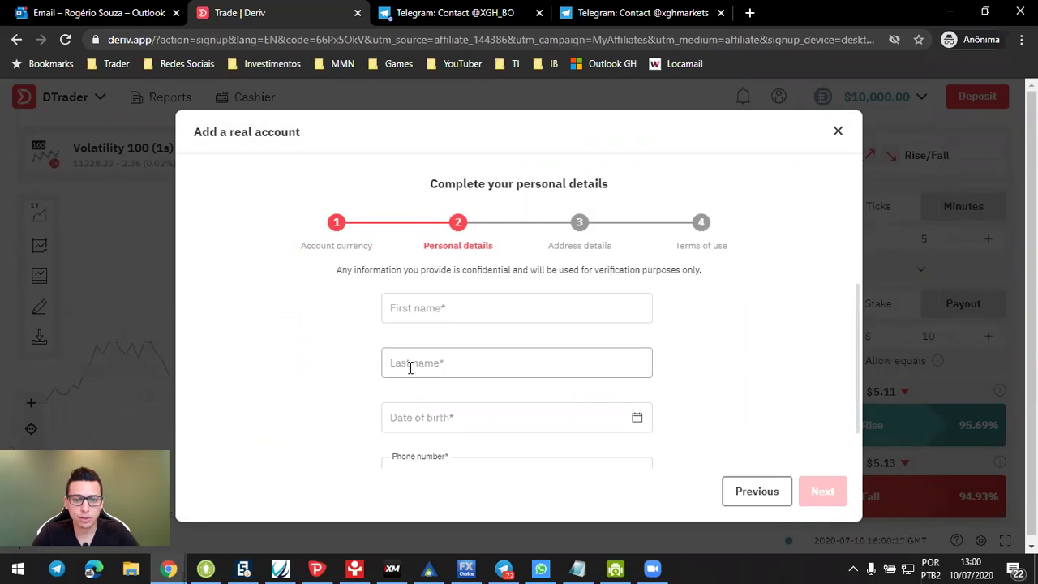
- Scroll down through the personal details form
{"action": "scroll", "coordinate": [454, 367], "scroll_direction": "down", "scroll_amount": 1}
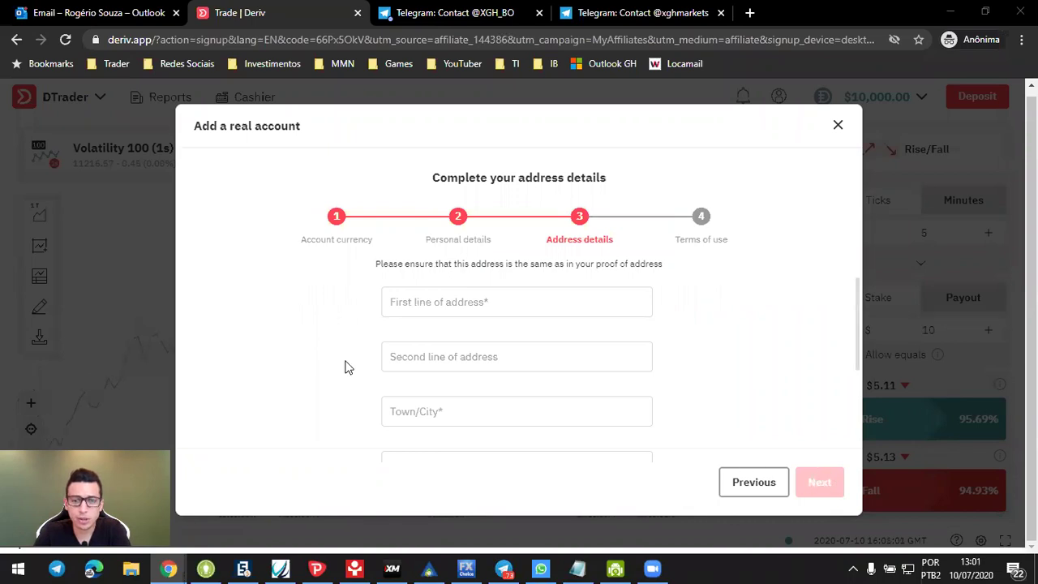
- Fill in both street address lines and the town/city
{"action": "left_click", "coordinate": [437, 303]}
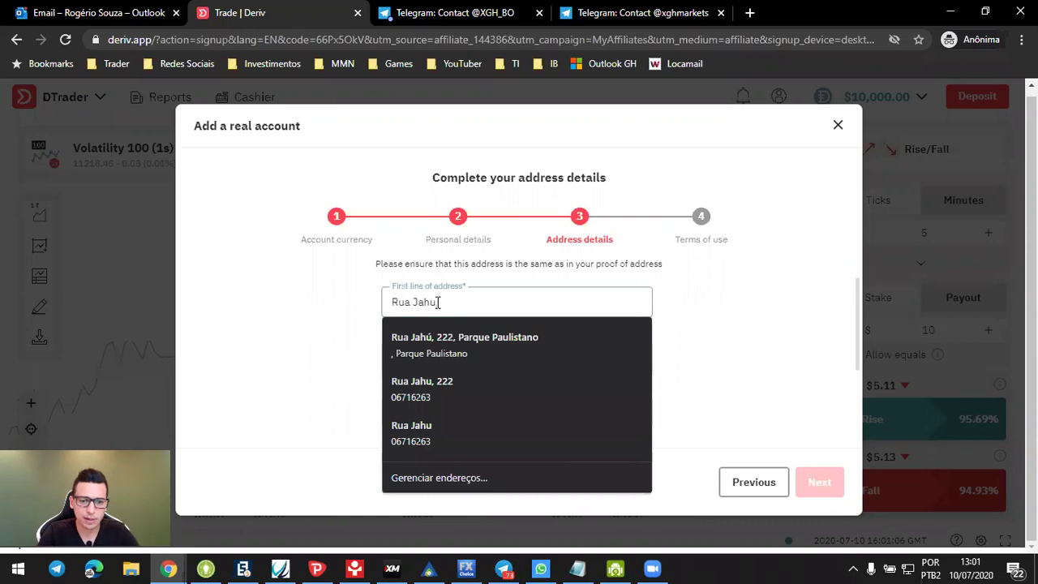
{"action": "key", "text": "Tab"}
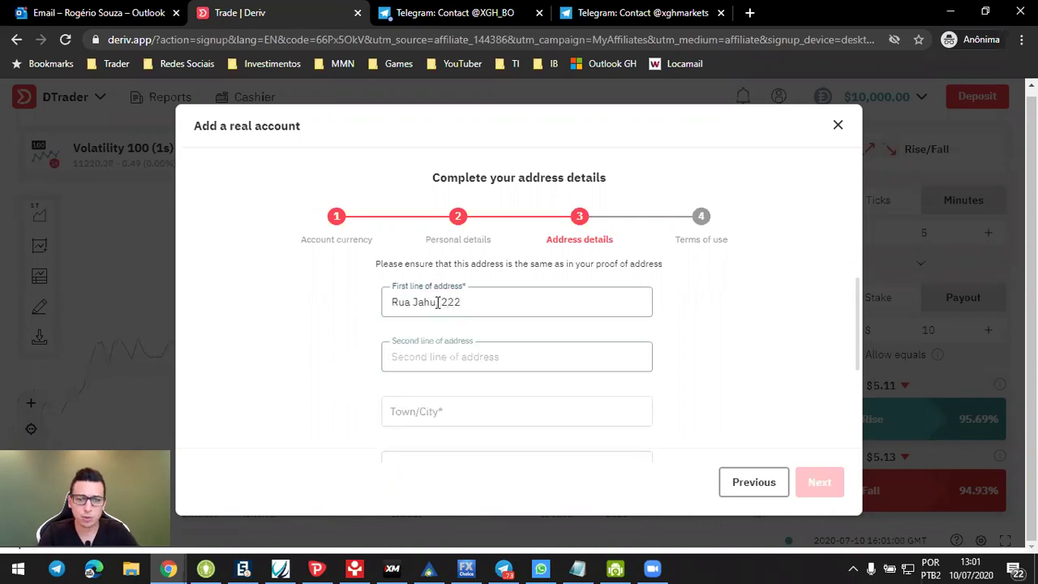
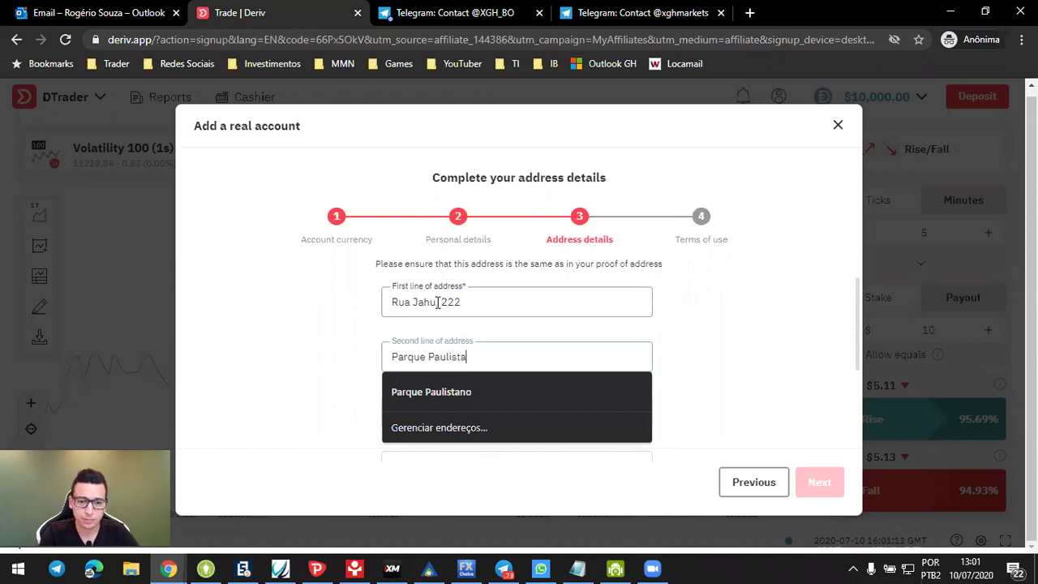
{"action": "key", "text": "Tab"}
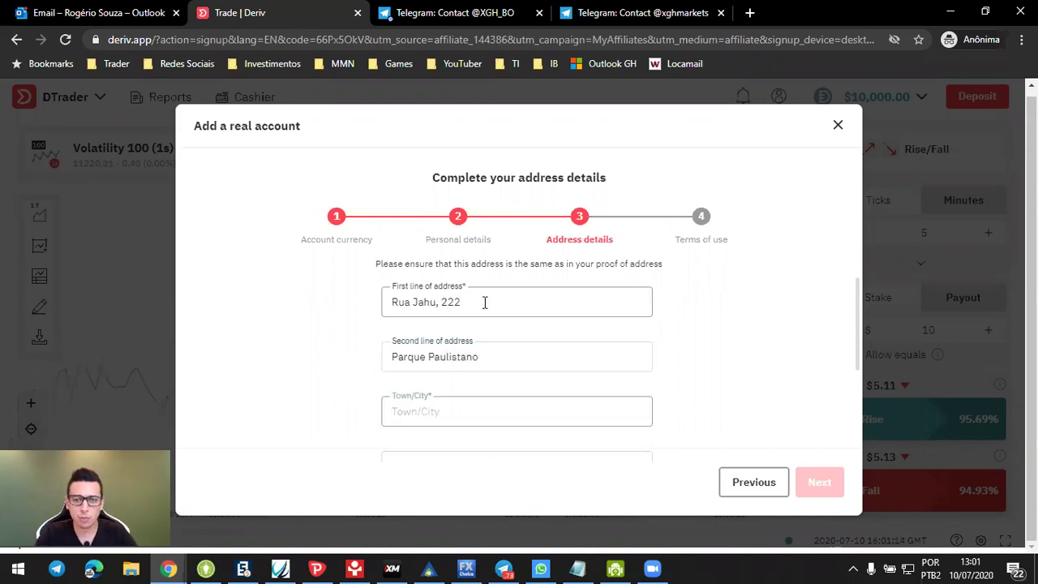
{"action": "scroll", "coordinate": [458, 317], "scroll_direction": "down", "scroll_amount": 2}
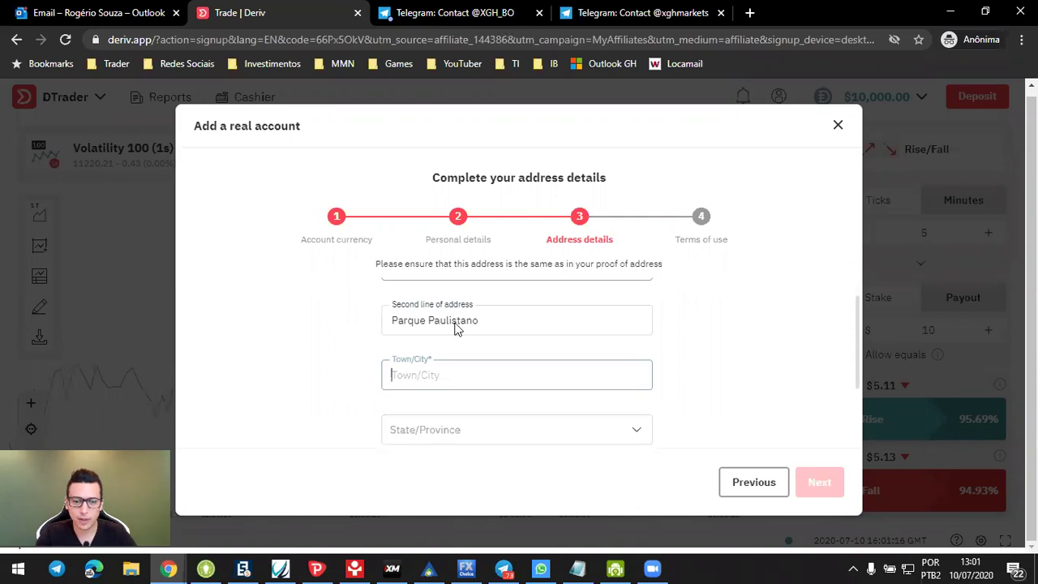
{"action": "type", "text": "Cotia"}
{"action": "key", "text": "Tab"}
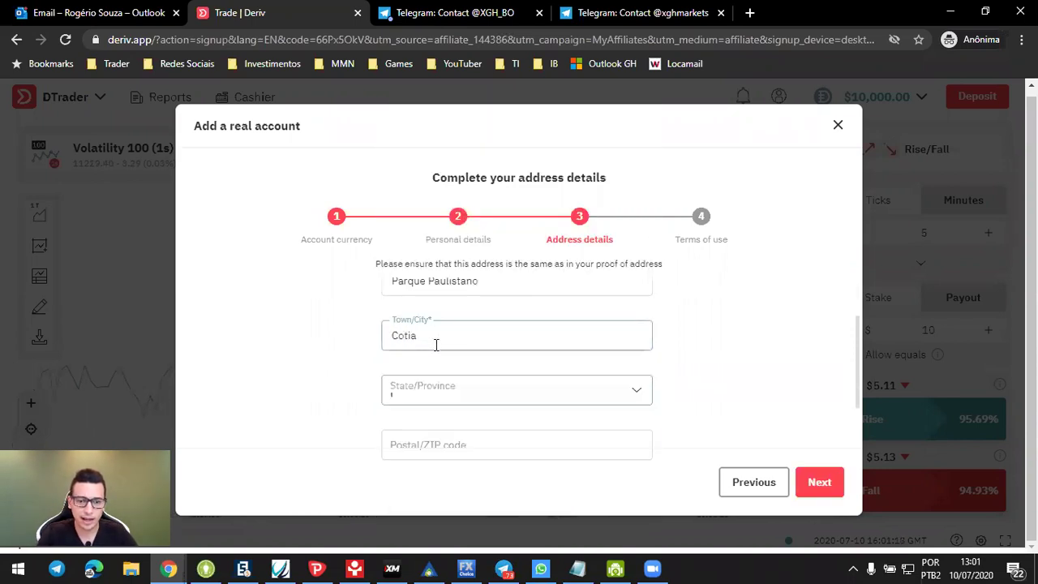
- Search for and select São Paulo as the State/Province
{"action": "scroll", "coordinate": [437, 345], "scroll_direction": "up", "scroll_amount": 1}
{"action": "scroll", "coordinate": [437, 349], "scroll_direction": "down", "scroll_amount": 1}
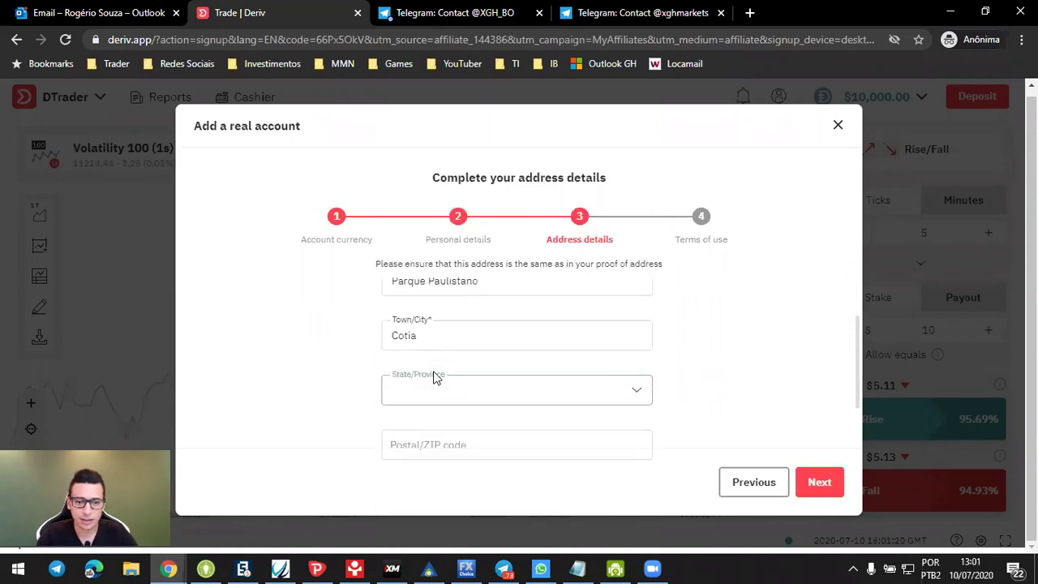
{"action": "type", "text": "sao"}
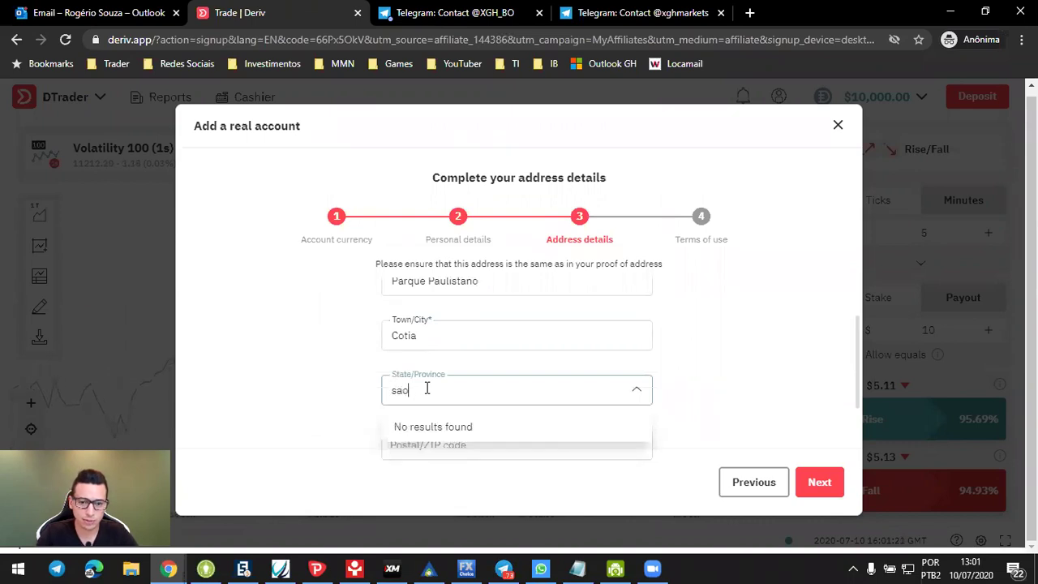
{"action": "key", "text": "BackSpace"}
{"action": "key", "text": "BackSpace"}
{"action": "type", "text": "a"}
{"action": "key", "text": "BackSpace"}
{"action": "type", "text": "ãop"}
{"action": "key", "text": "BackSpace"}
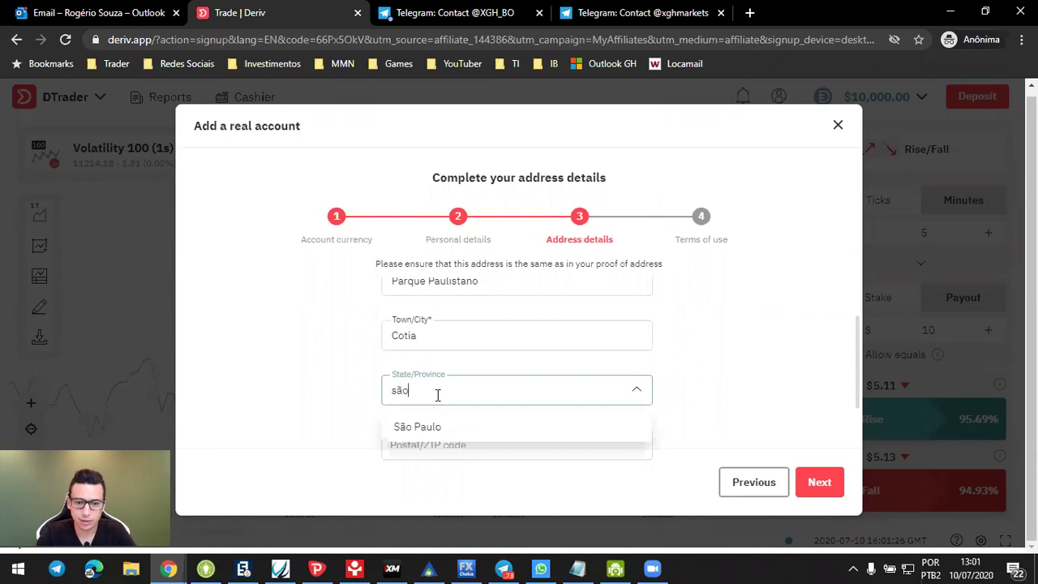
{"action": "left_click", "coordinate": [441, 423]}
- Enter the postal code and continue to the Terms of use step
{"action": "left_click", "coordinate": [453, 439]}
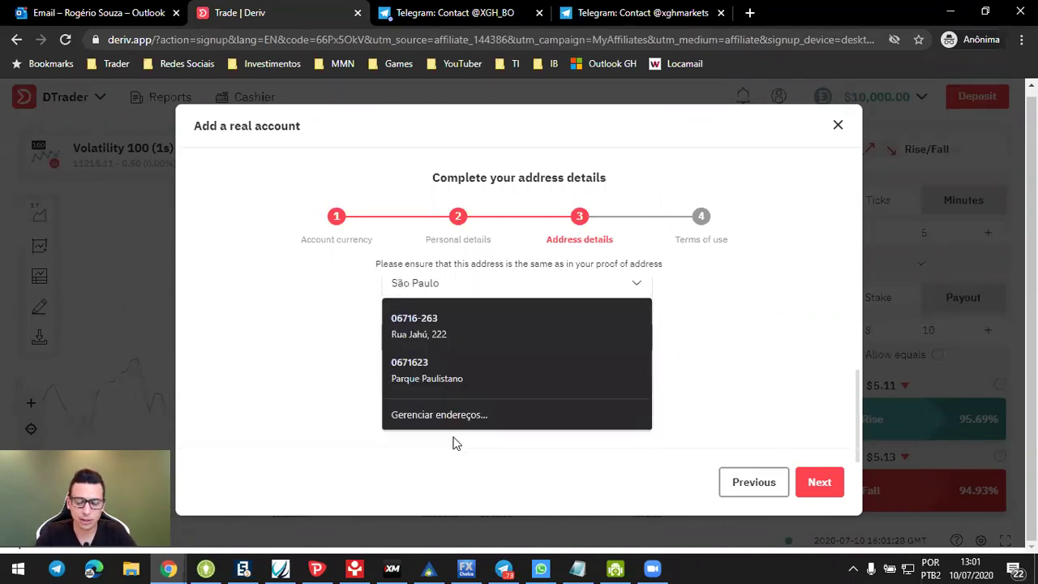
{"action": "type", "text": "06716263"}
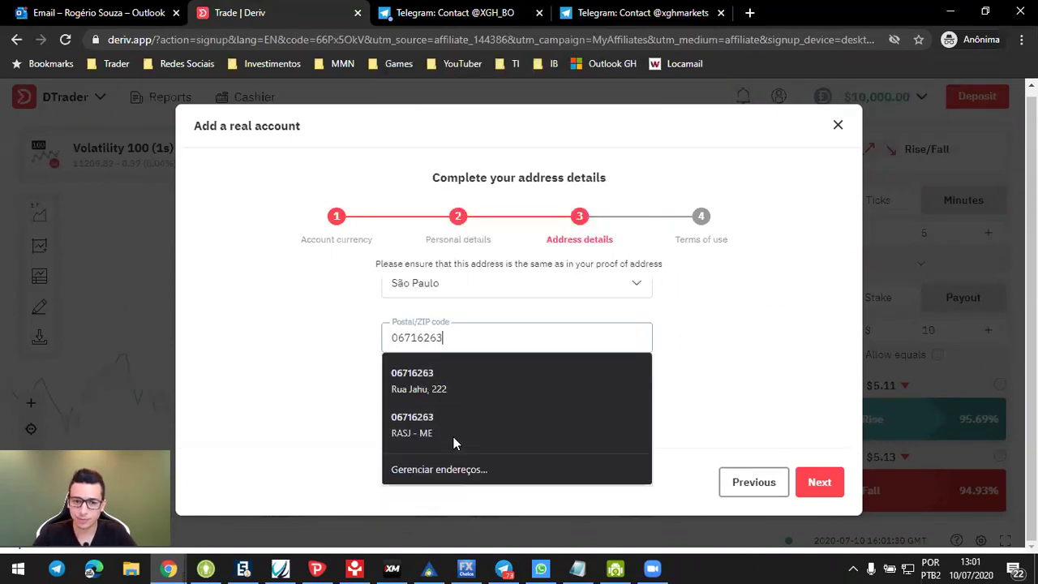
{"action": "left_click", "coordinate": [726, 316]}
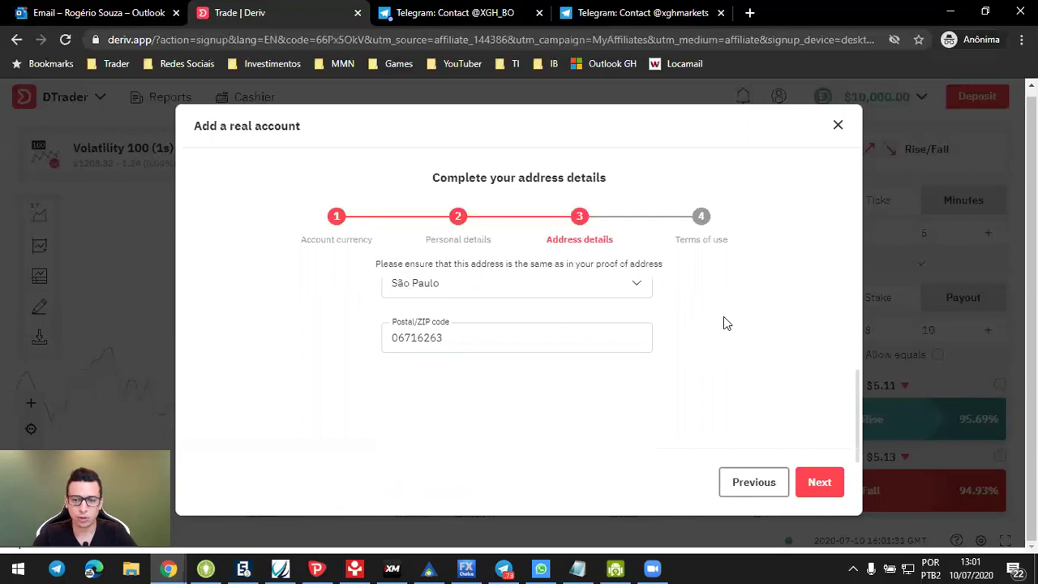
{"action": "left_click", "coordinate": [819, 483]}
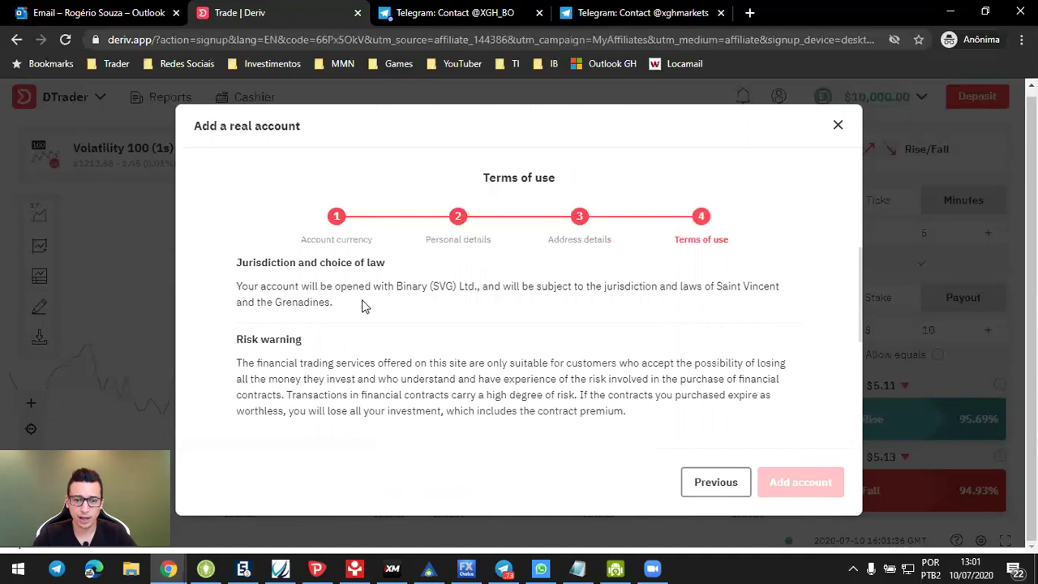
- Tick the non-PEP declaration and terms-and-conditions boxes, then add the account
{"action": "scroll", "coordinate": [362, 306], "scroll_direction": "down", "scroll_amount": 2}
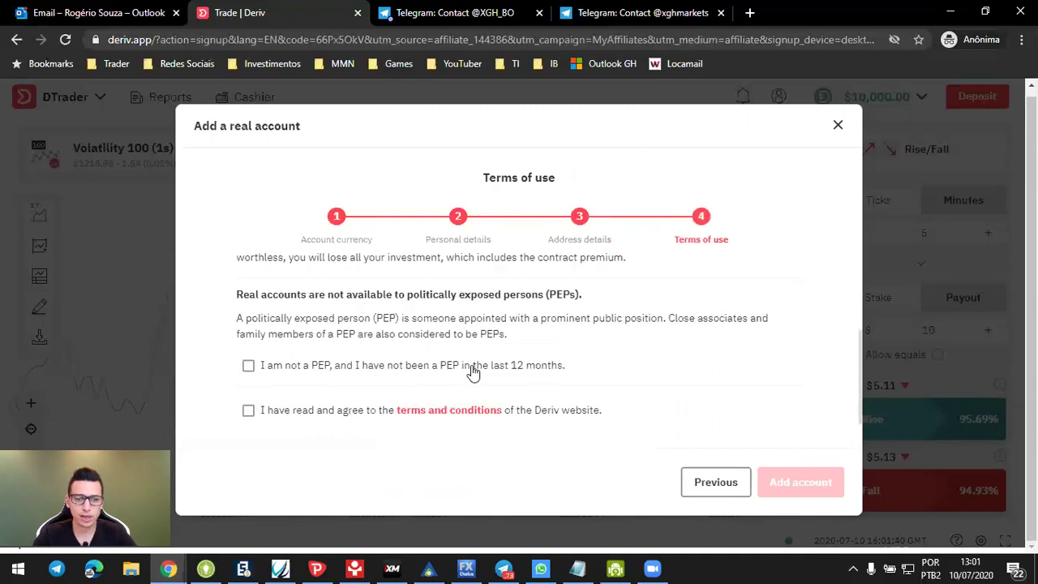
{"action": "left_click", "coordinate": [251, 367]}
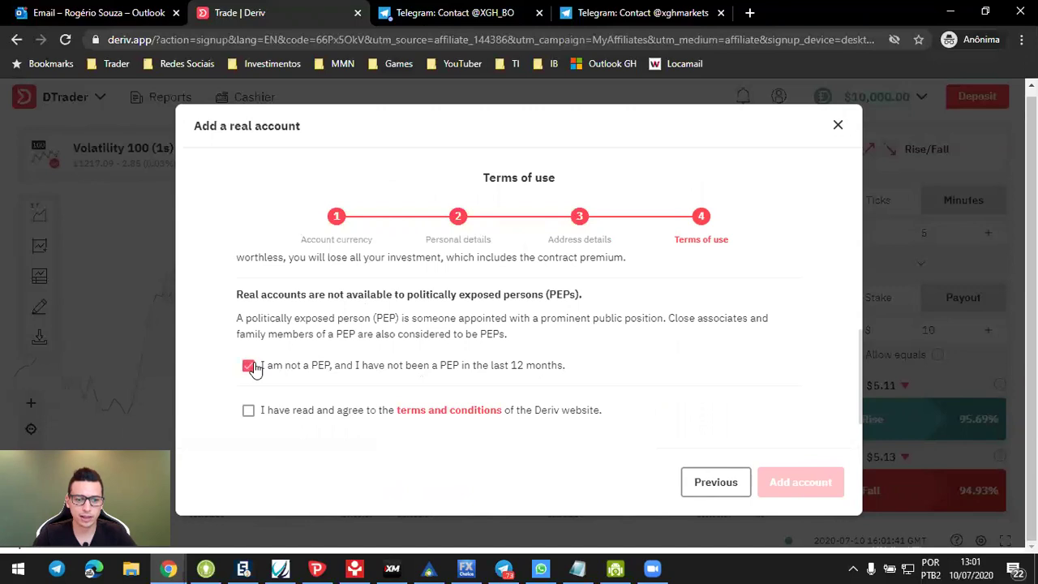
{"action": "left_click", "coordinate": [270, 417]}
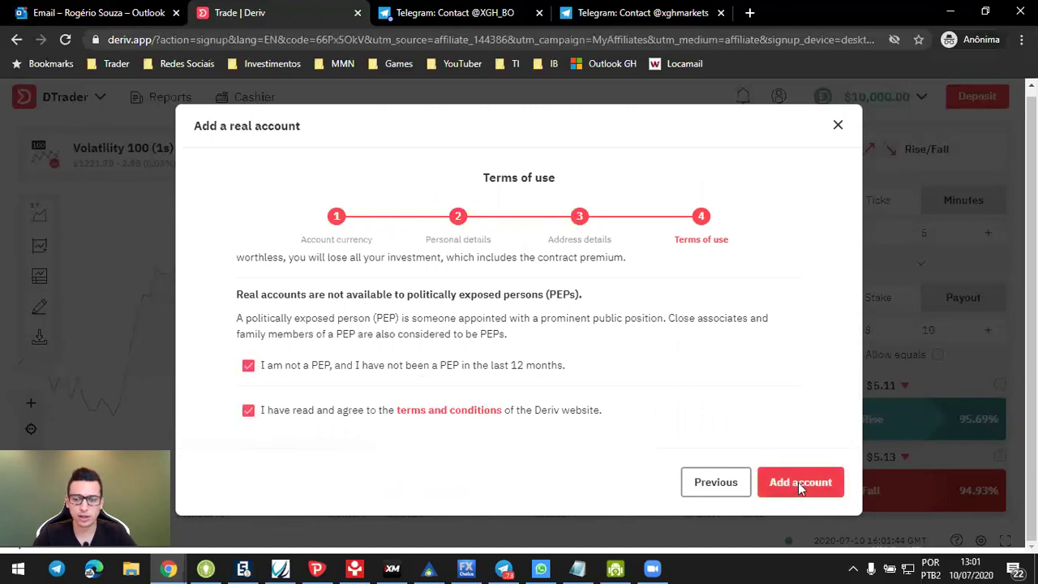
{"action": "left_click", "coordinate": [799, 484]}
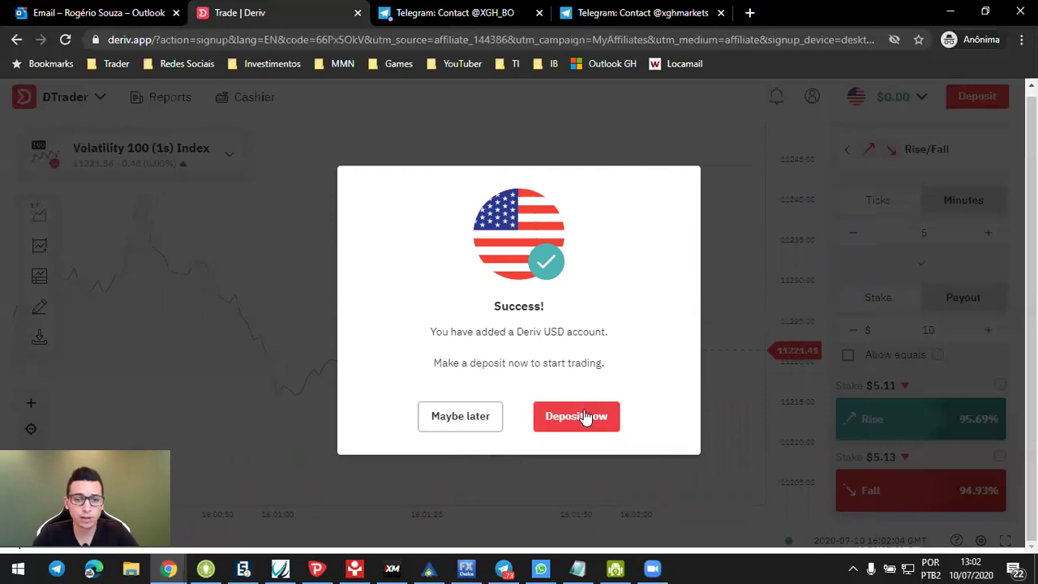
- Go to the Cashier deposit page and choose NETELLER as the deposit method
{"action": "left_click", "coordinate": [579, 418]}
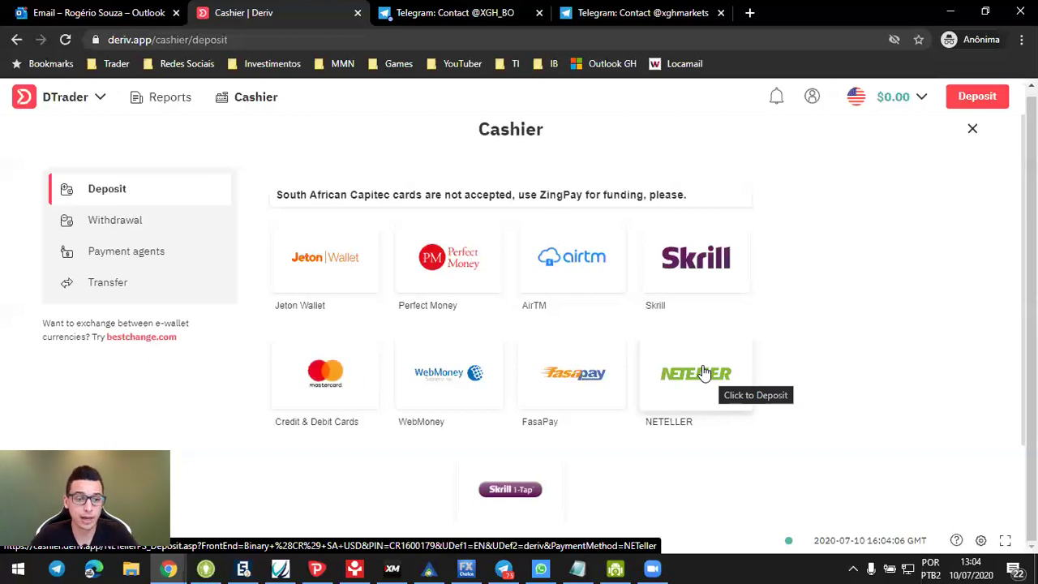
{"action": "left_click", "coordinate": [699, 374]}
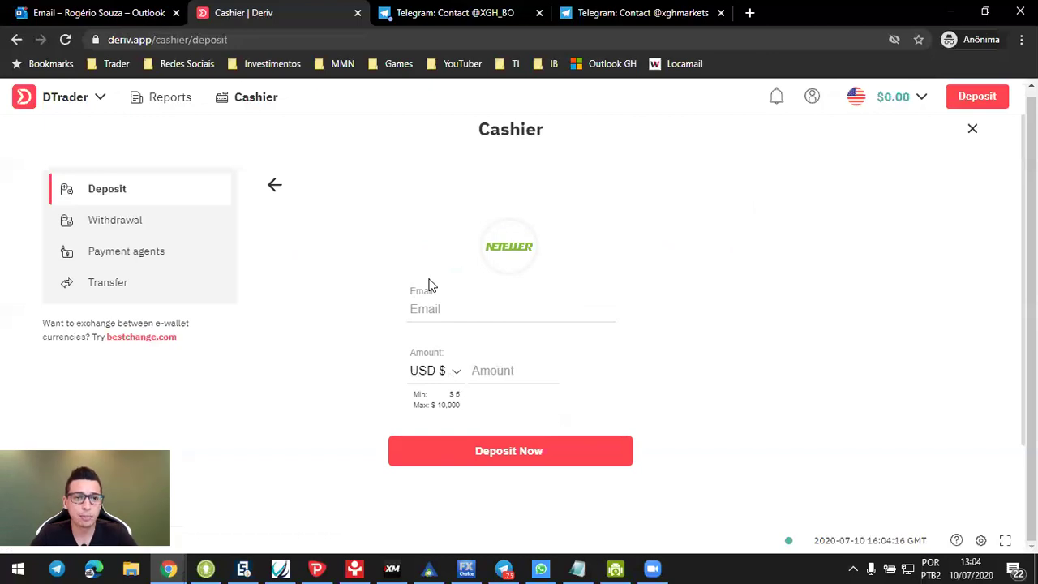
- Return to the DTrader trading page, then switch to the XGH_BO Telegram tab
{"action": "left_click", "coordinate": [71, 99]}
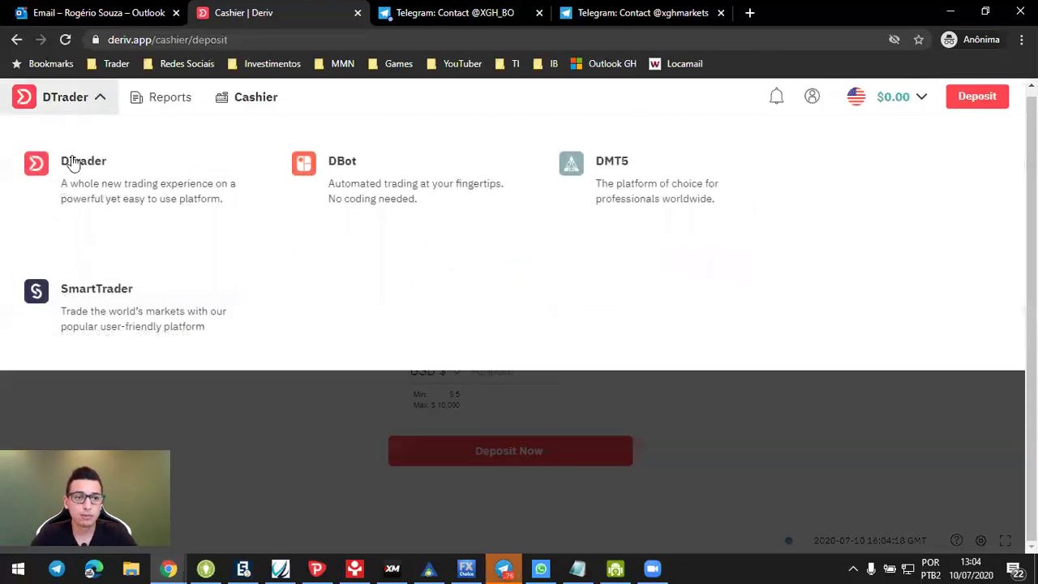
{"action": "left_click", "coordinate": [73, 162]}
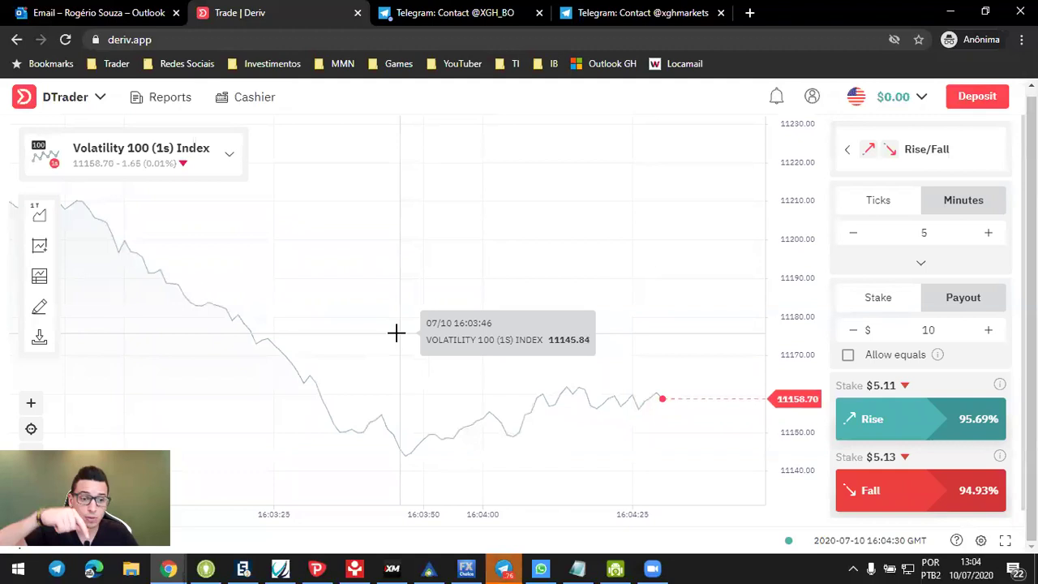
{"action": "key", "text": "ctrl+Tab"}
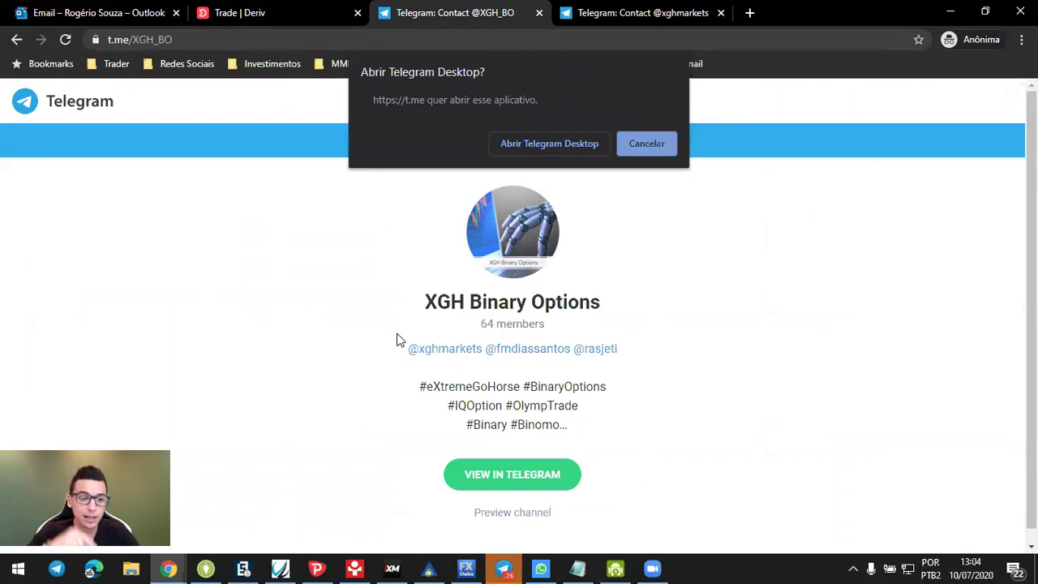
- Open the channel in Telegram Desktop and show the XGH BO channel folder
{"action": "left_click", "coordinate": [574, 148]}
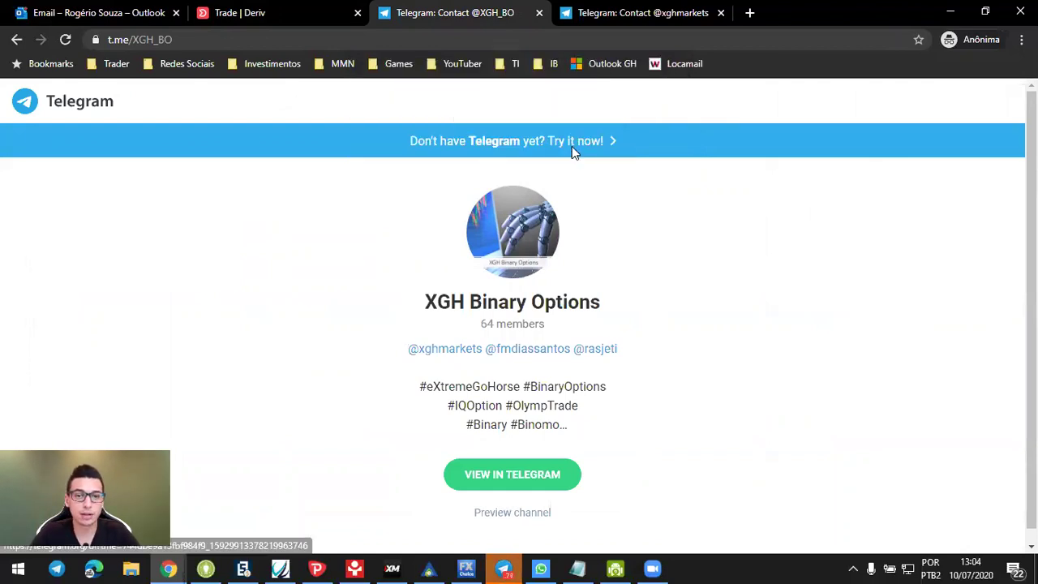
{"action": "left_click", "coordinate": [28, 130]}
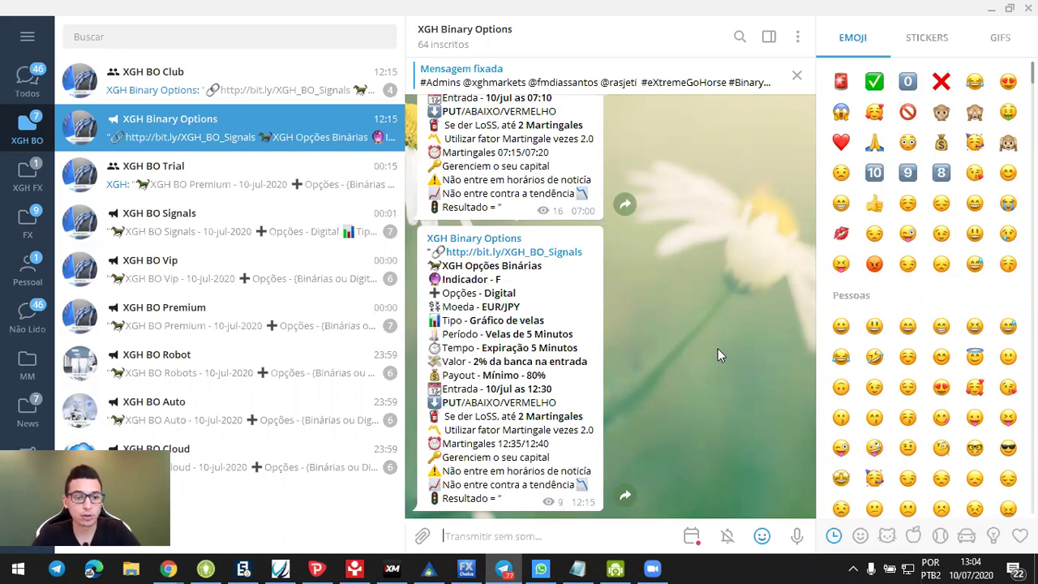
- Scroll the signal posts, selecting the EUR/CAD pair and the 12:30 entry time
{"action": "scroll", "coordinate": [718, 355], "scroll_direction": "up", "scroll_amount": 4}
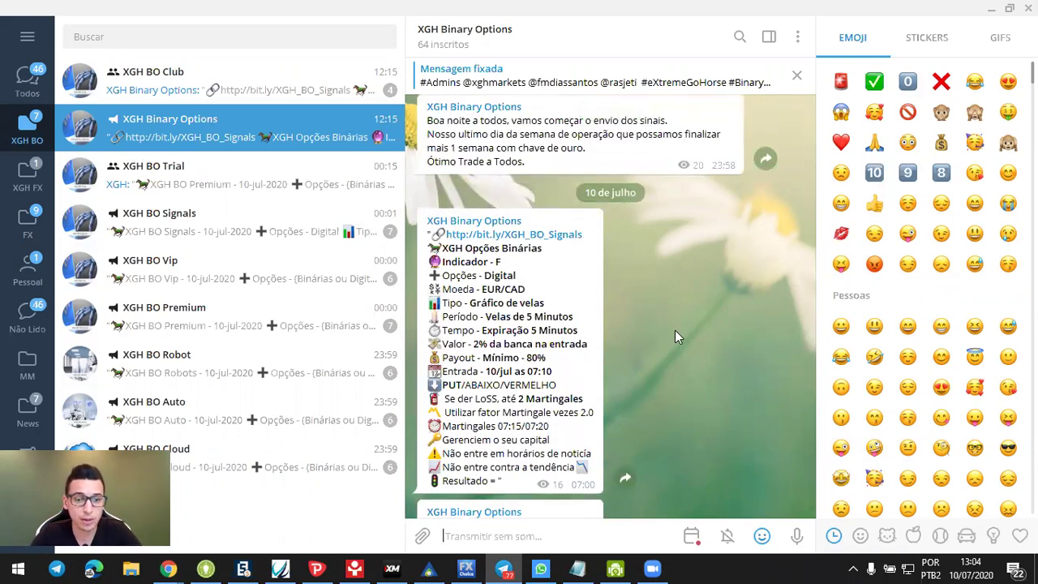
{"action": "scroll", "coordinate": [675, 330], "scroll_direction": "up", "scroll_amount": 1}
{"action": "scroll", "coordinate": [675, 330], "scroll_direction": "down", "scroll_amount": 3}
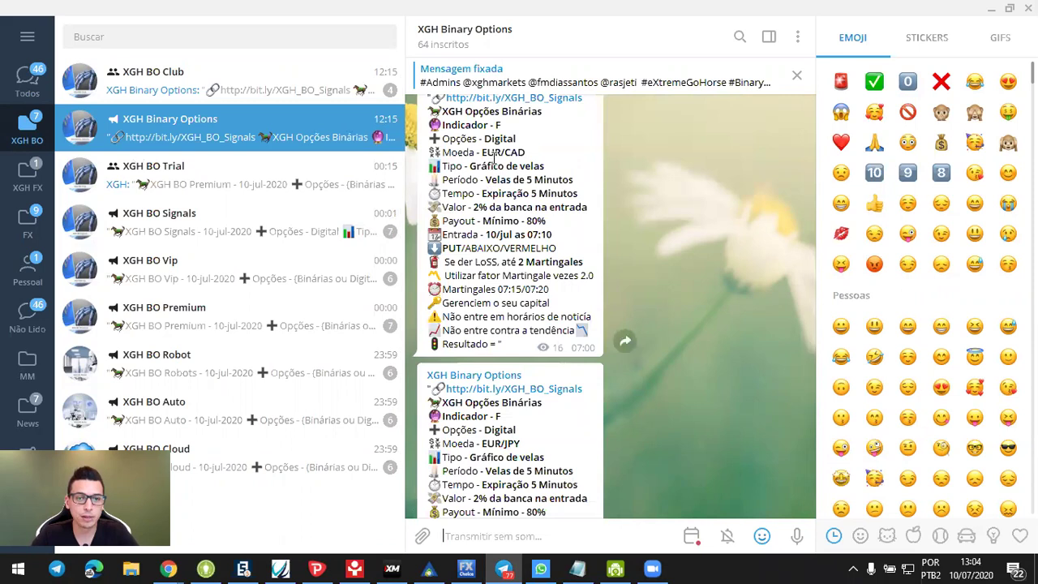
{"action": "left_click_drag", "start_coordinate": [482, 149], "coordinate": [542, 149]}
{"action": "left_click", "coordinate": [558, 231]}
{"action": "left_click_drag", "start_coordinate": [558, 231], "coordinate": [531, 235]}
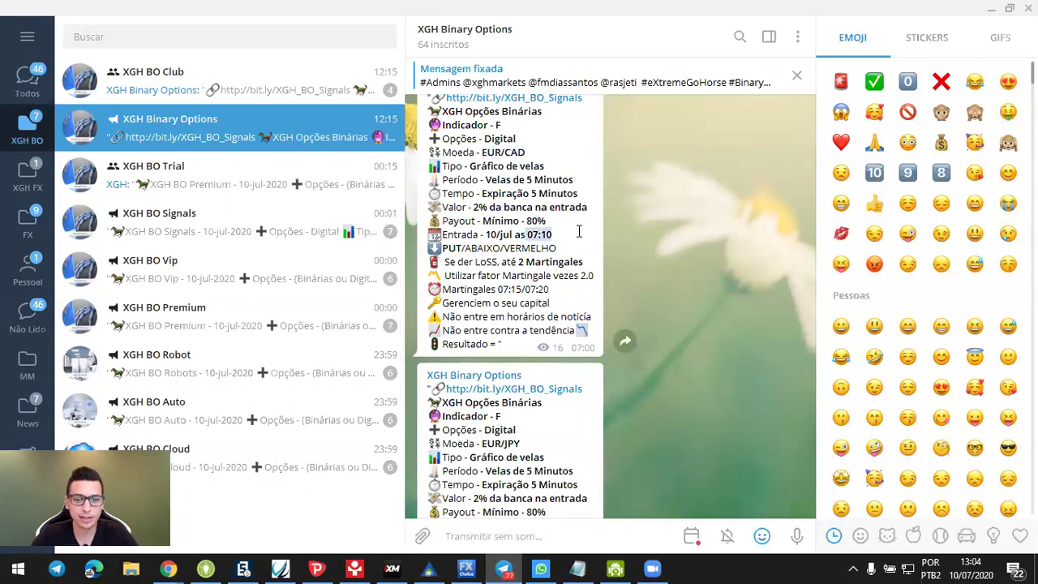
{"action": "scroll", "coordinate": [535, 244], "scroll_direction": "down", "scroll_amount": 2}
{"action": "left_click_drag", "start_coordinate": [481, 352], "coordinate": [520, 352]}
{"action": "left_click_drag", "start_coordinate": [527, 434], "coordinate": [594, 433]}
- View the enlarged results table photo, jump to the newest message, and return to the browser
{"action": "scroll", "coordinate": [604, 424], "scroll_direction": "up", "scroll_amount": 10}
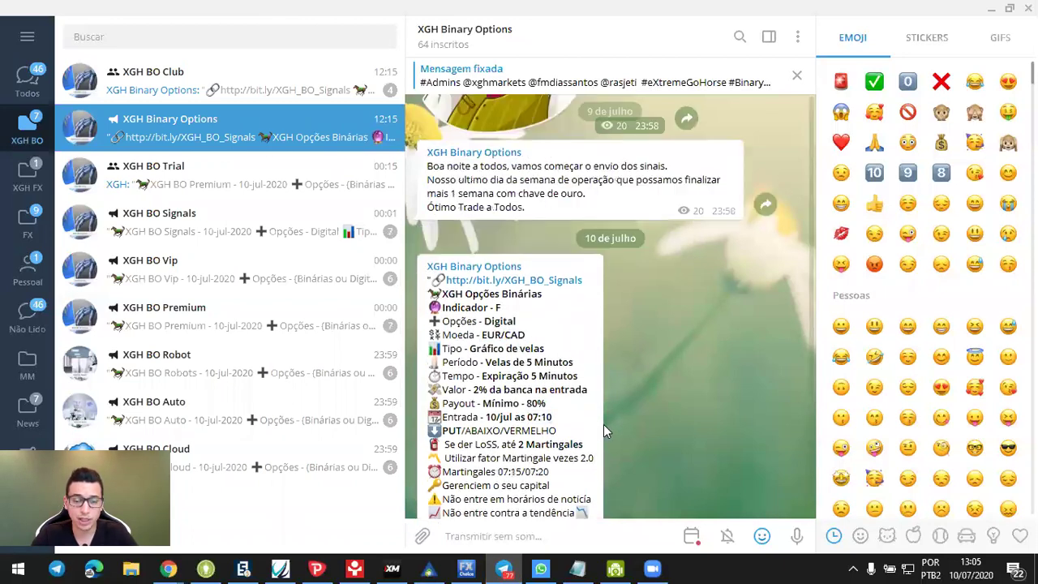
{"action": "scroll", "coordinate": [604, 424], "scroll_direction": "down", "scroll_amount": 10}
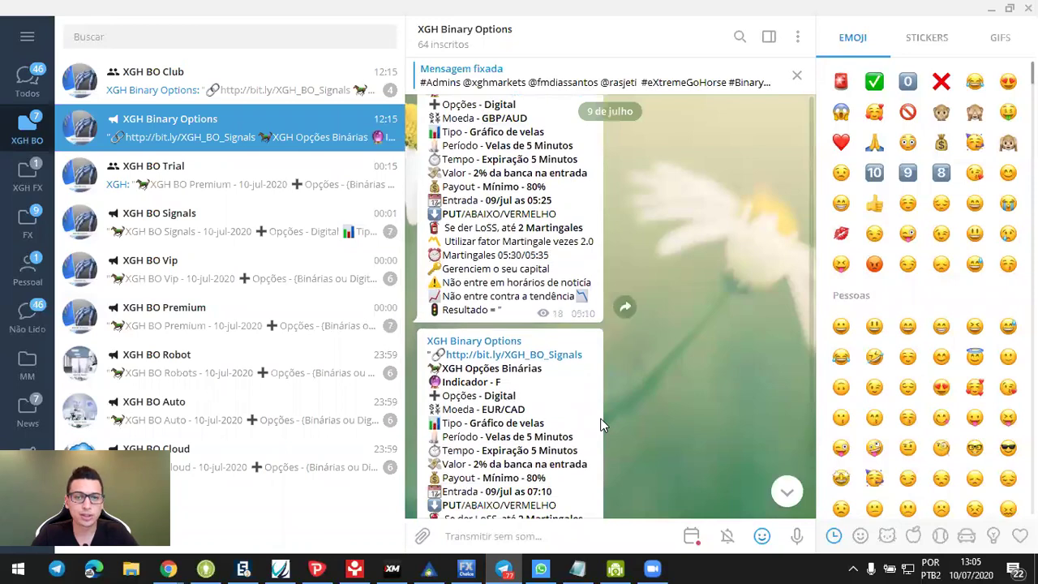
{"action": "left_click", "coordinate": [564, 357]}
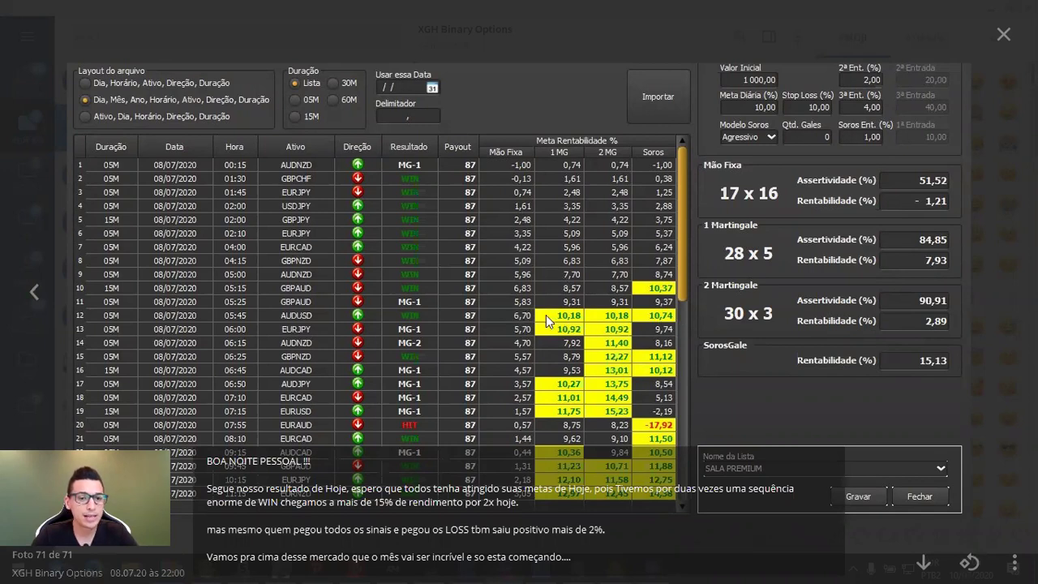
{"action": "left_click", "coordinate": [703, 42]}
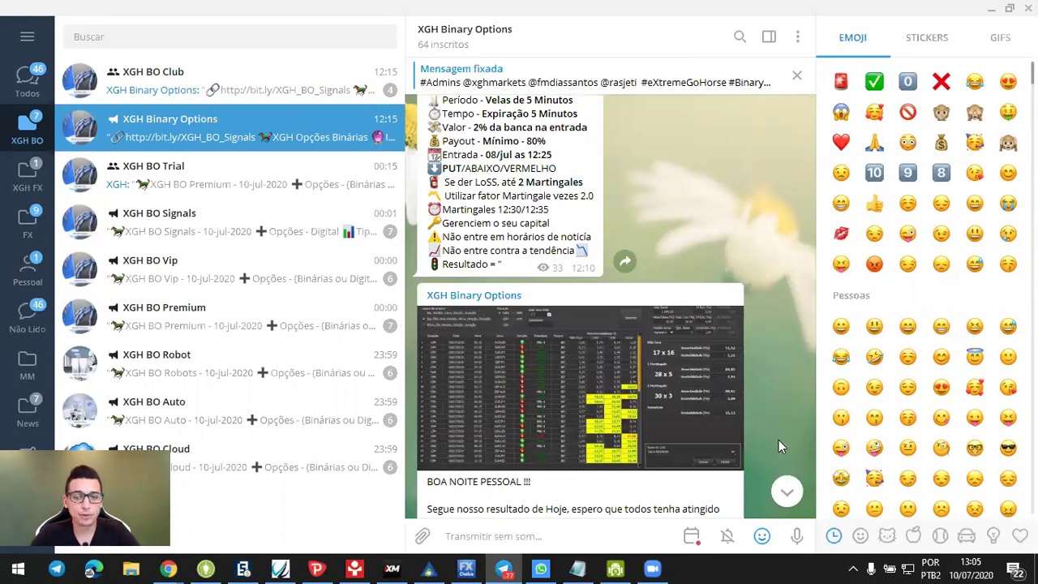
{"action": "left_click", "coordinate": [787, 492]}
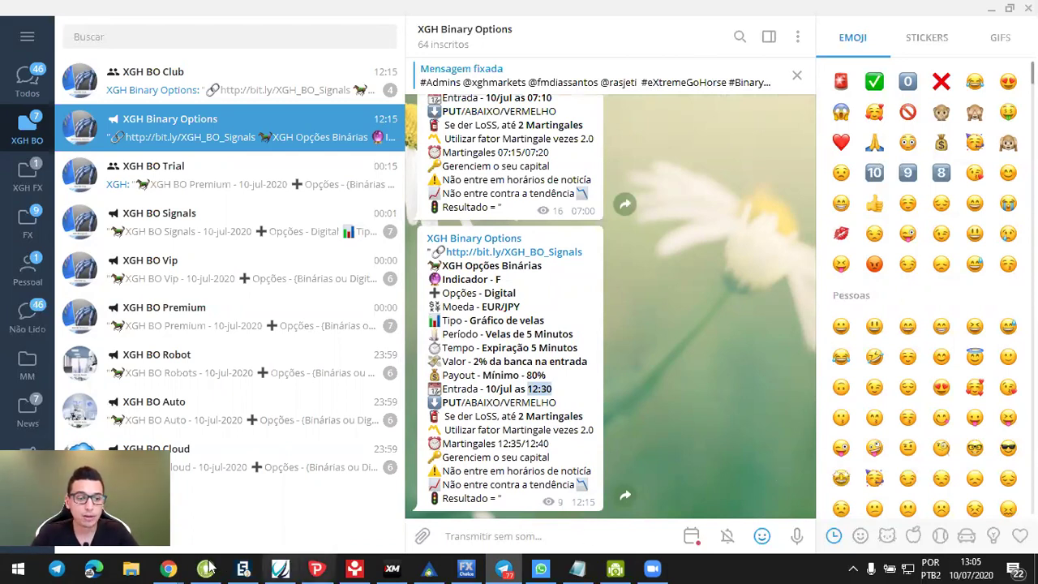
{"action": "left_click", "coordinate": [225, 544]}
{"action": "key", "text": "ctrl+Tab"}
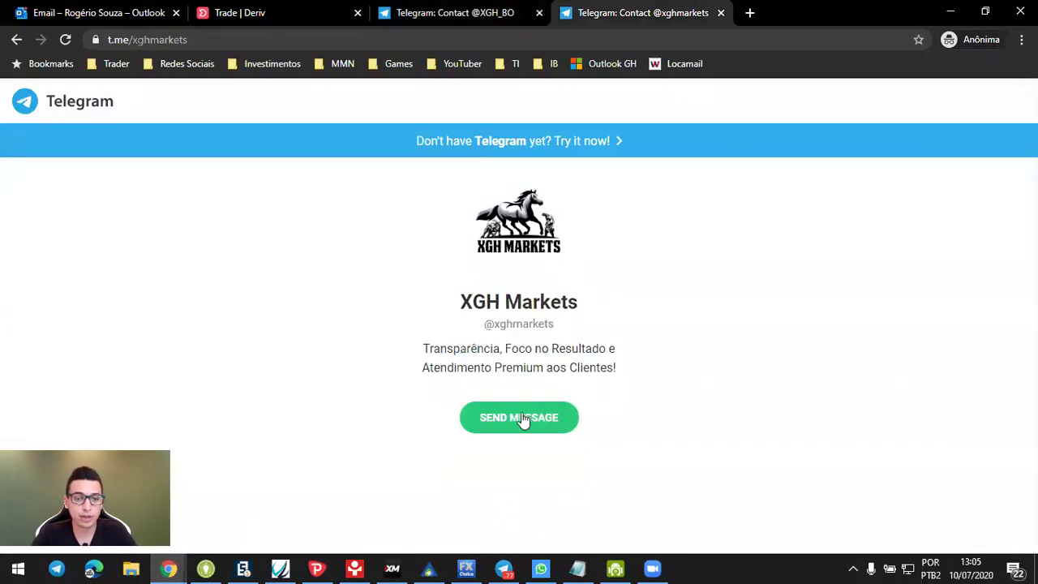
{"action": "left_click", "coordinate": [520, 419]}
{"action": "left_click", "coordinate": [540, 143]}
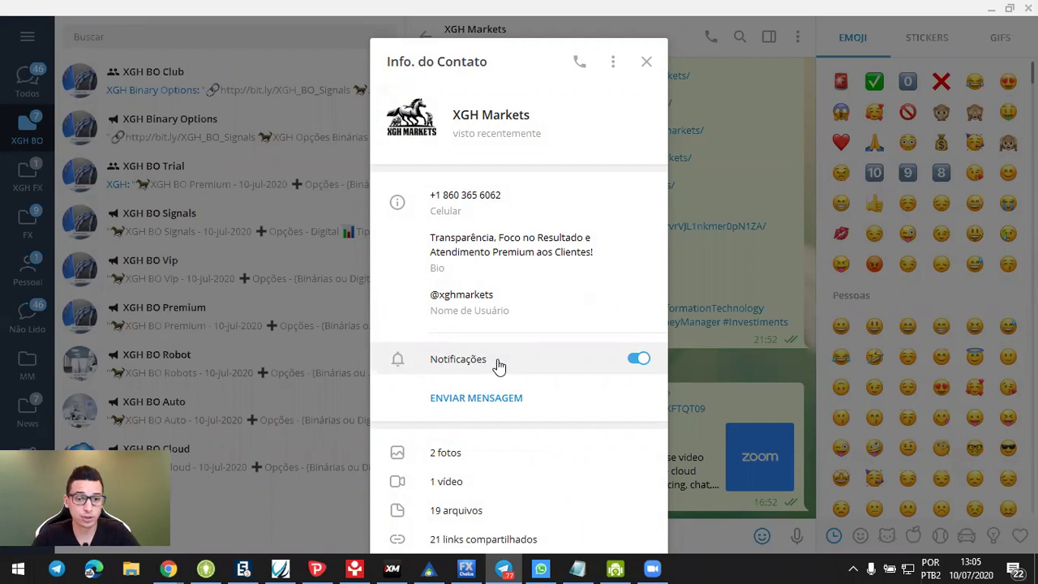
{"action": "left_click", "coordinate": [694, 265]}
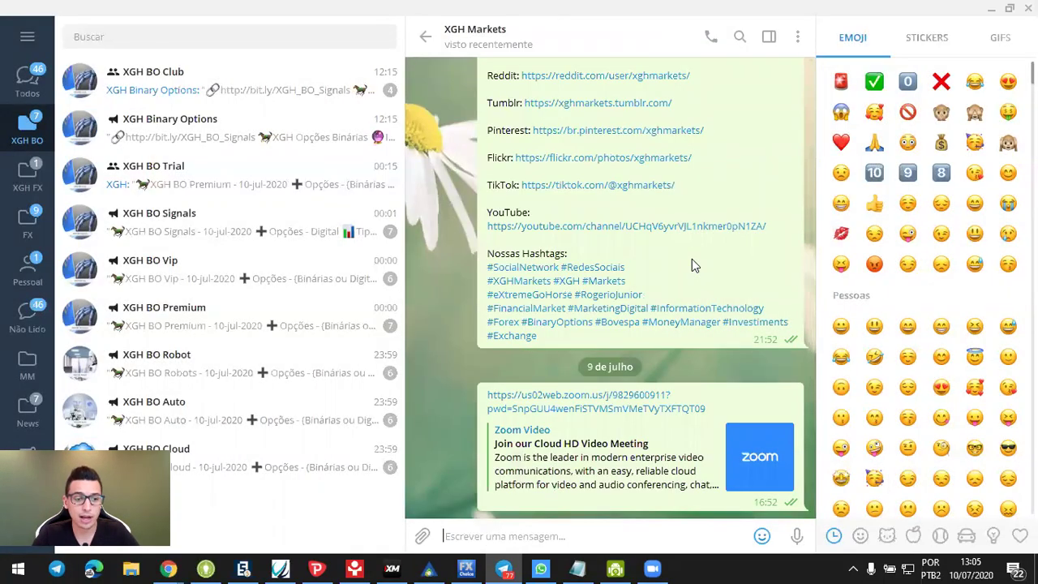
{"action": "left_click", "coordinate": [289, 185]}
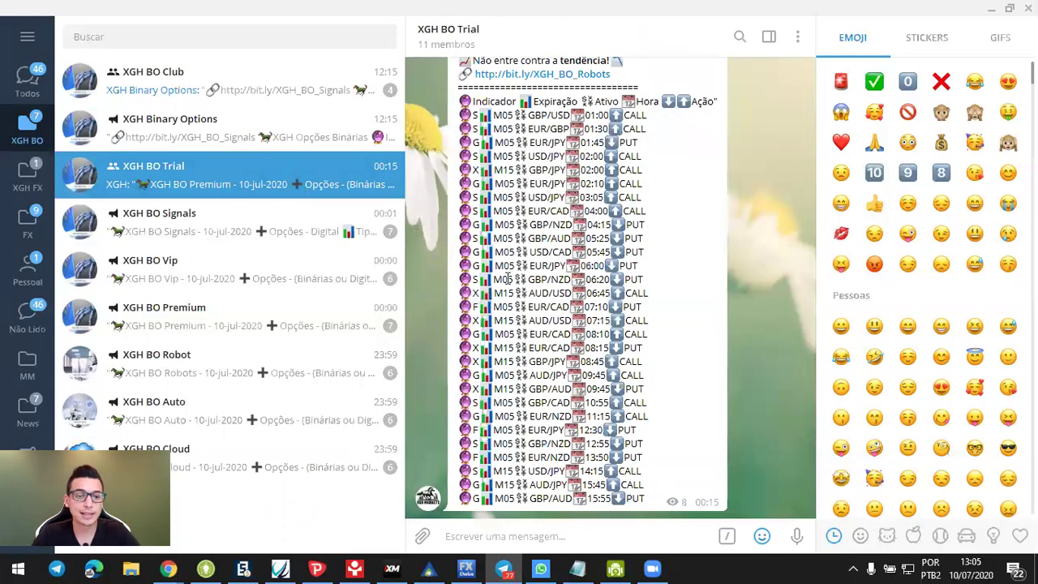